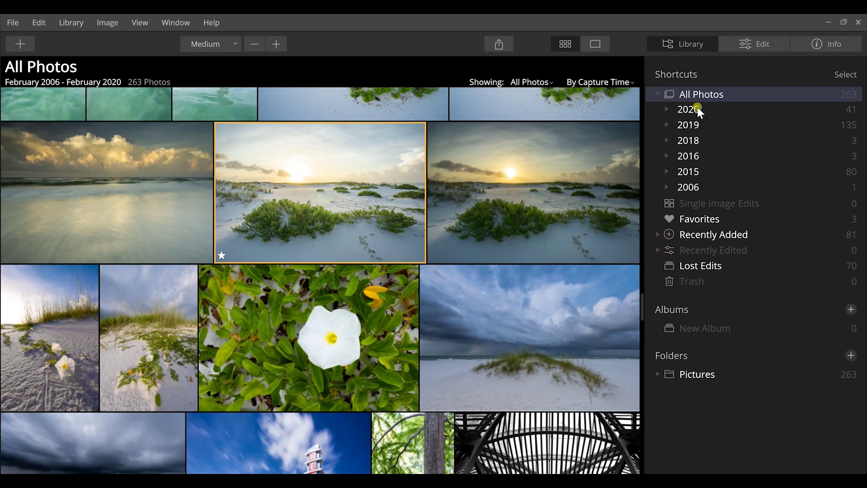
# Open the selected beach sunrise photo for editing and set its Light Highlights to -35 and Shadows to 8
pyautogui.click(657, 95)
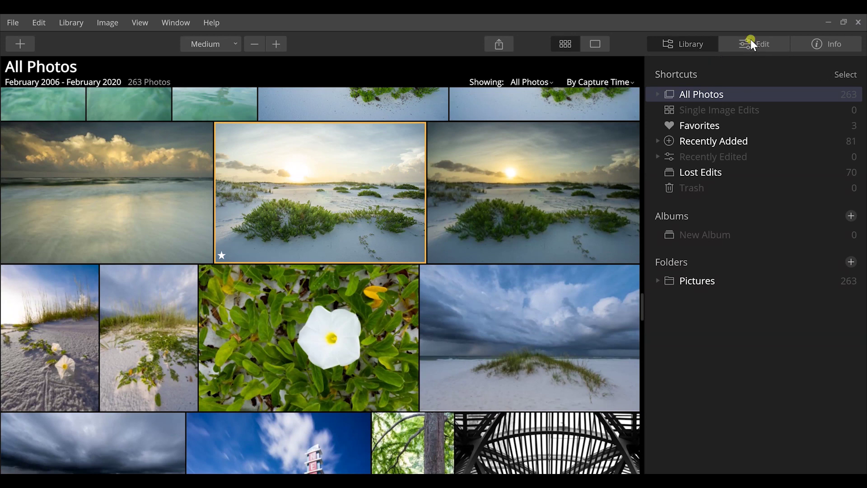
pyautogui.click(750, 42)
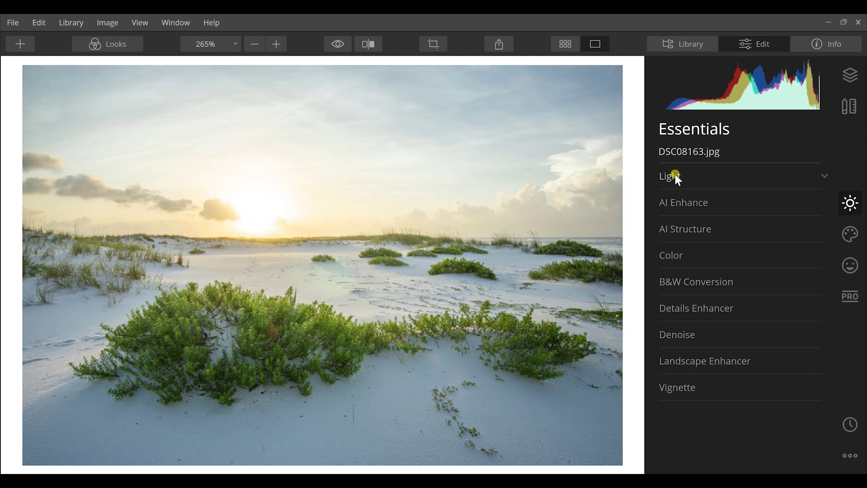
pyautogui.click(674, 176)
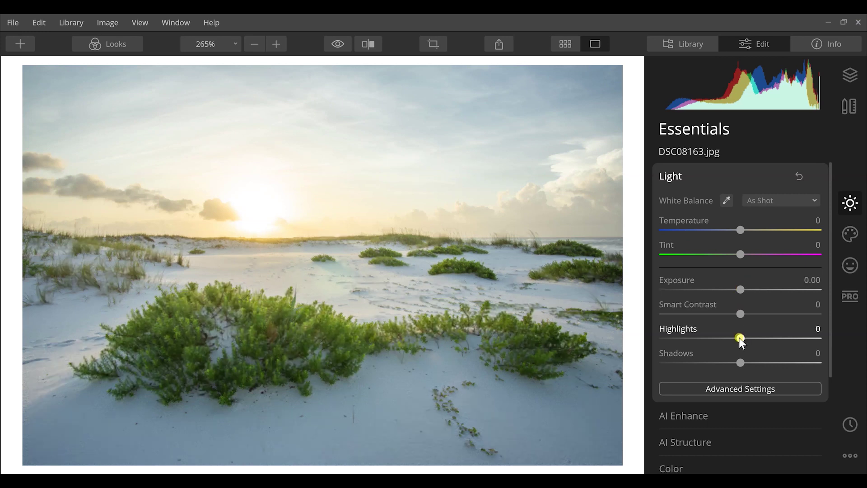
pyautogui.moveTo(711, 339)
pyautogui.mouseDown()
pyautogui.moveTo(688, 338)
pyautogui.moveTo(711, 336)
pyautogui.mouseUp()
pyautogui.moveTo(739, 362); pyautogui.dragTo(751, 363)
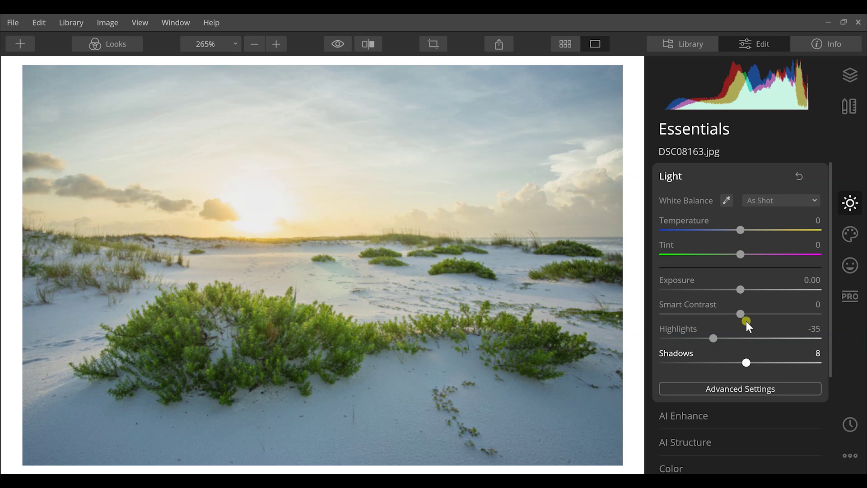
# Set Whites to -21 in the advanced Light settings and collapse the Light filter
pyautogui.click(736, 387)
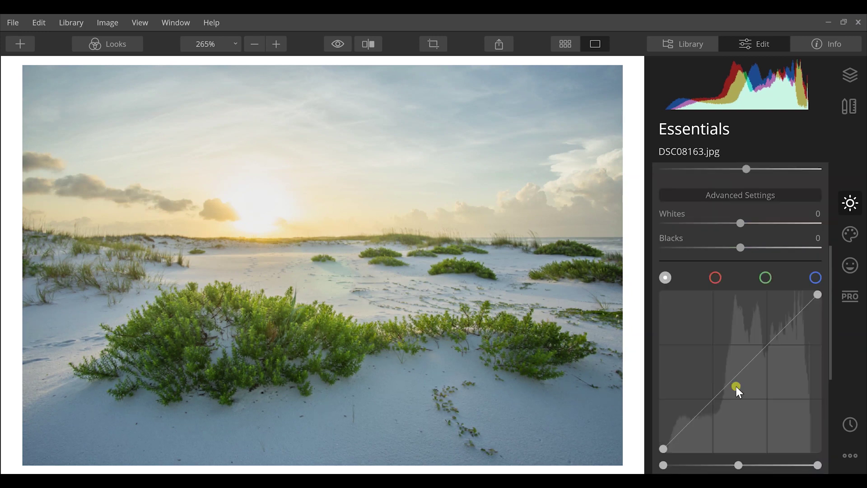
pyautogui.click(724, 223)
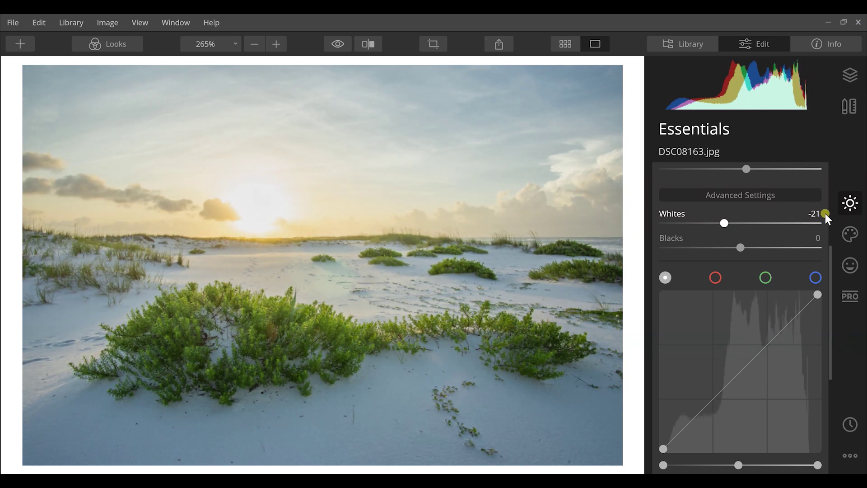
pyautogui.scroll(-2, 796, 206)
pyautogui.scroll(1, 790, 218)
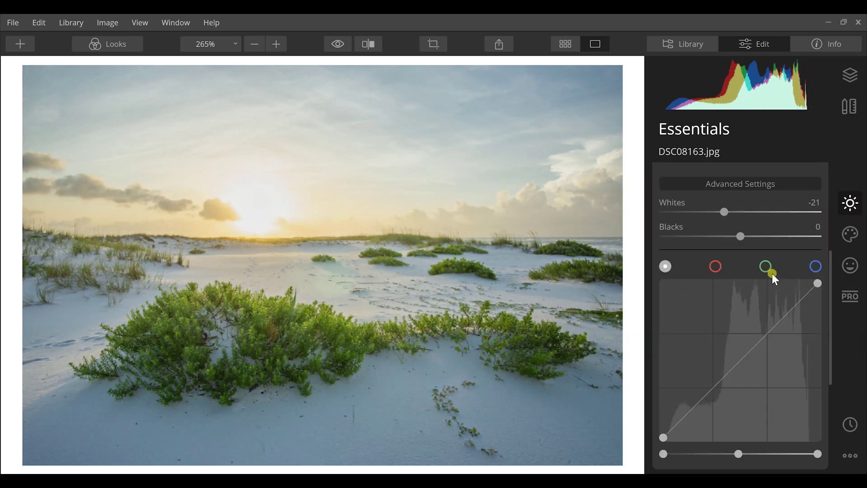
pyautogui.scroll(5, 771, 273)
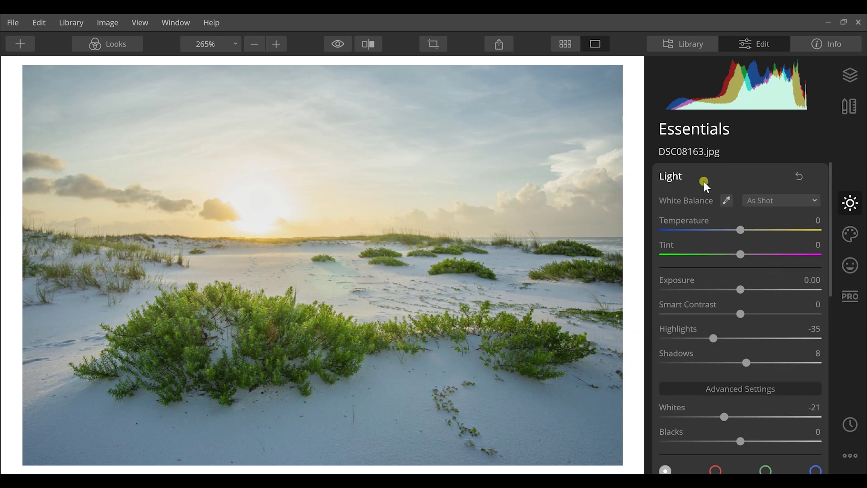
pyautogui.click(673, 176)
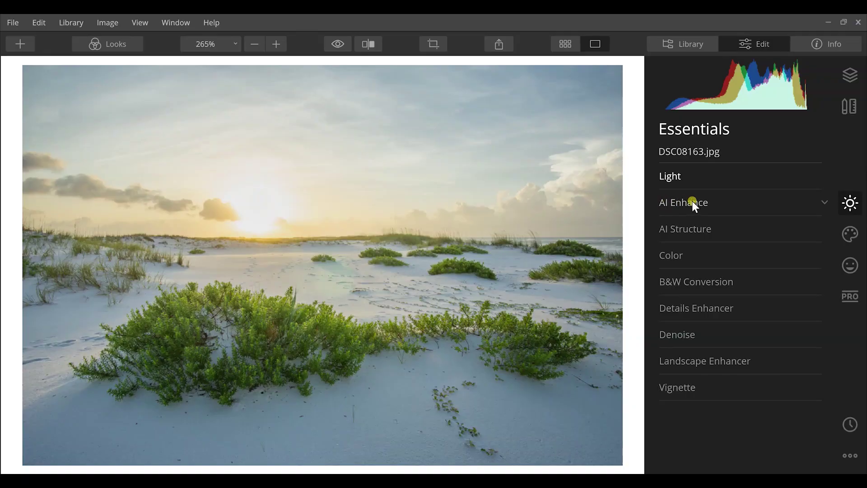
# Apply AI Enhance with AI Accent at 14 and AI Sky Enhancer at 17
pyautogui.click(683, 202)
pyautogui.moveTo(662, 233); pyautogui.dragTo(684, 237)
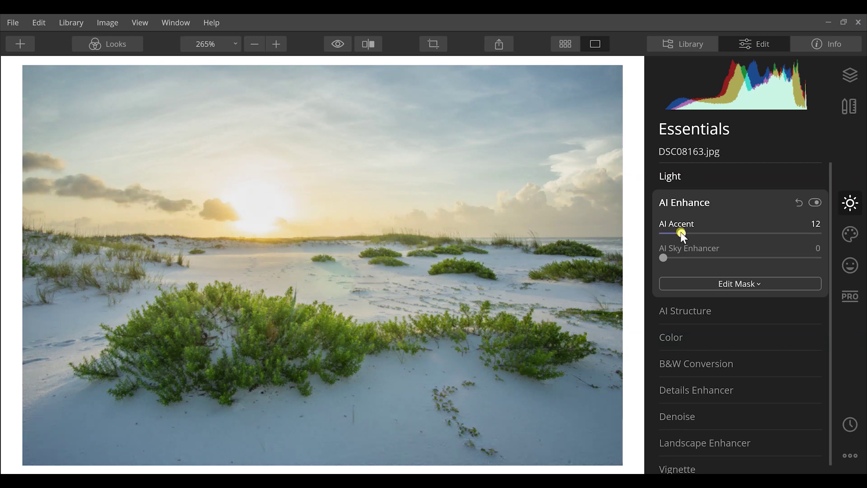
pyautogui.moveTo(663, 258); pyautogui.dragTo(688, 260)
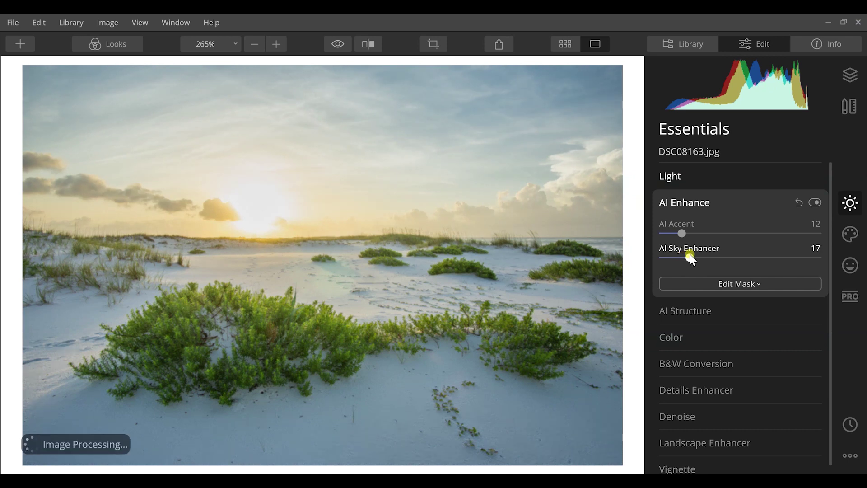
pyautogui.moveTo(684, 233)
pyautogui.mouseDown()
pyautogui.moveTo(697, 233)
pyautogui.moveTo(686, 233)
pyautogui.mouseUp()
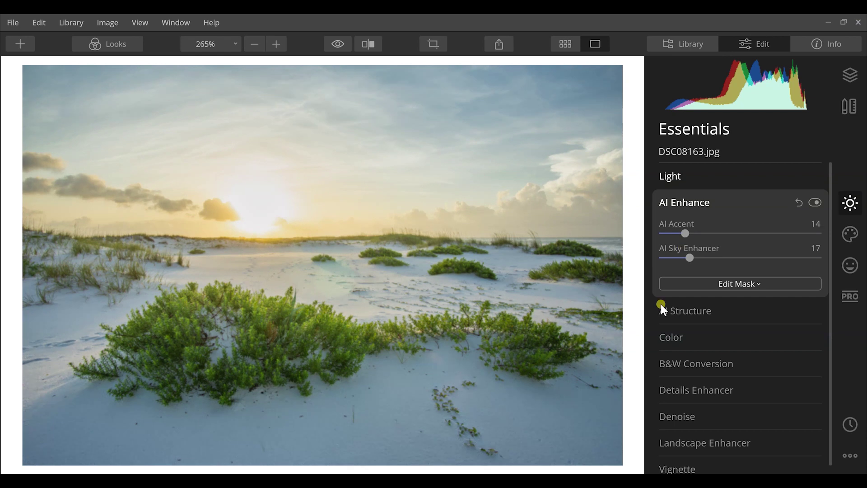
# Try negative and positive AI Structure amounts on the photo, ending with Amount at 10
pyautogui.click(695, 313)
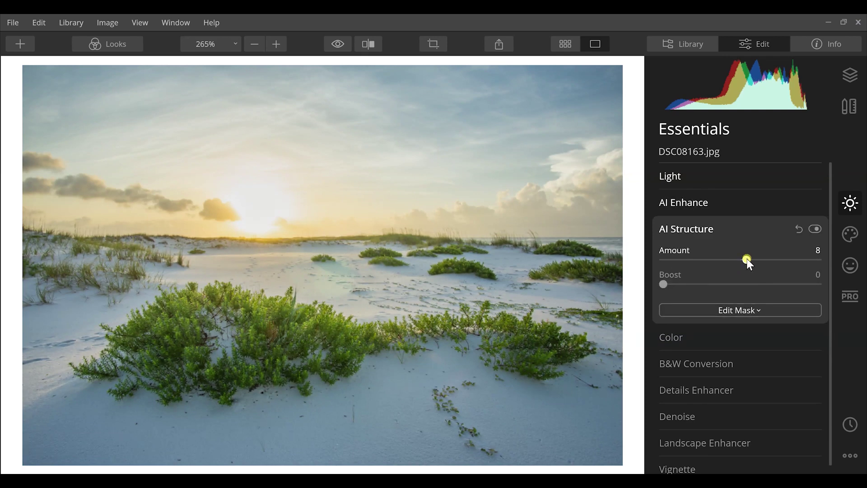
pyautogui.moveTo(747, 260); pyautogui.dragTo(726, 260)
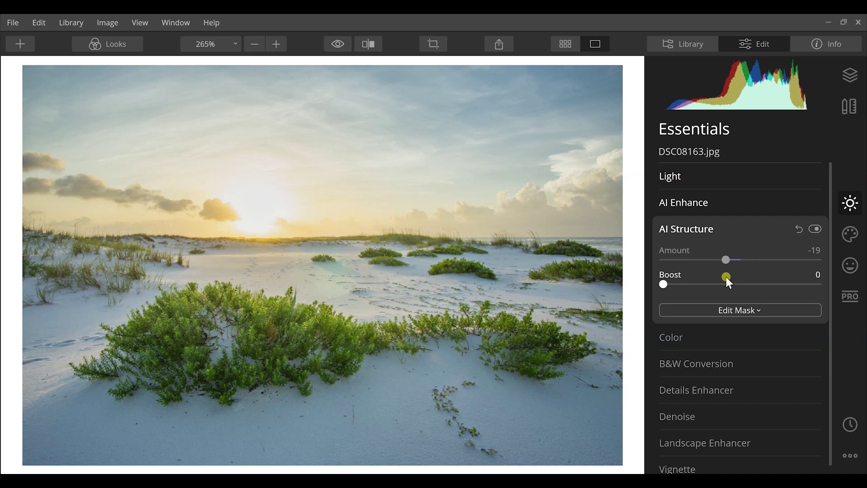
pyautogui.moveTo(725, 259); pyautogui.dragTo(747, 259)
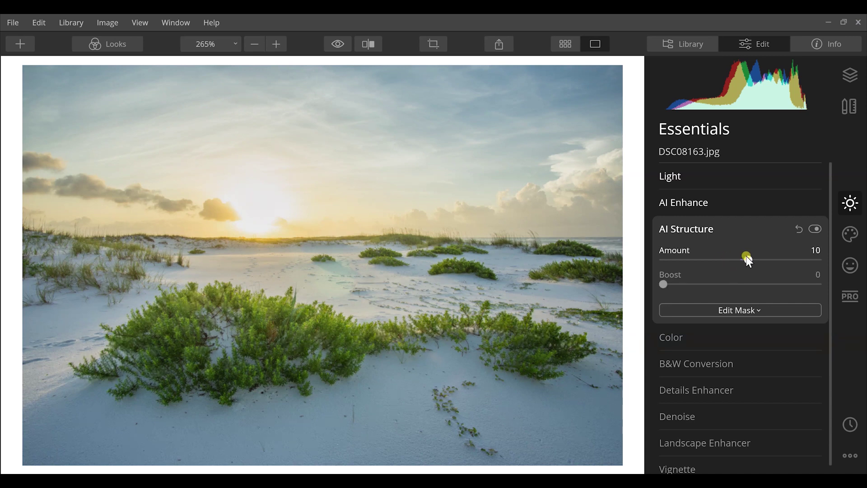
# Set the photo's Color Saturation to 7 and Vibrance to 11
pyautogui.click(685, 337)
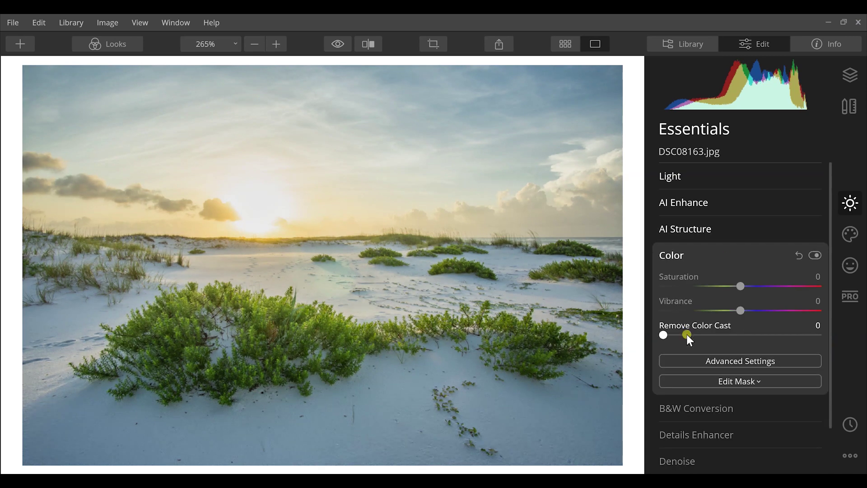
pyautogui.moveTo(742, 288); pyautogui.dragTo(747, 286)
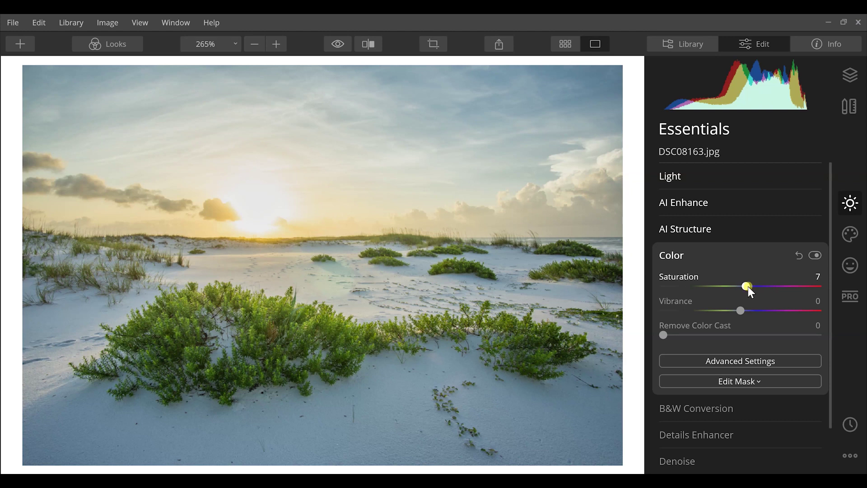
pyautogui.click(749, 310)
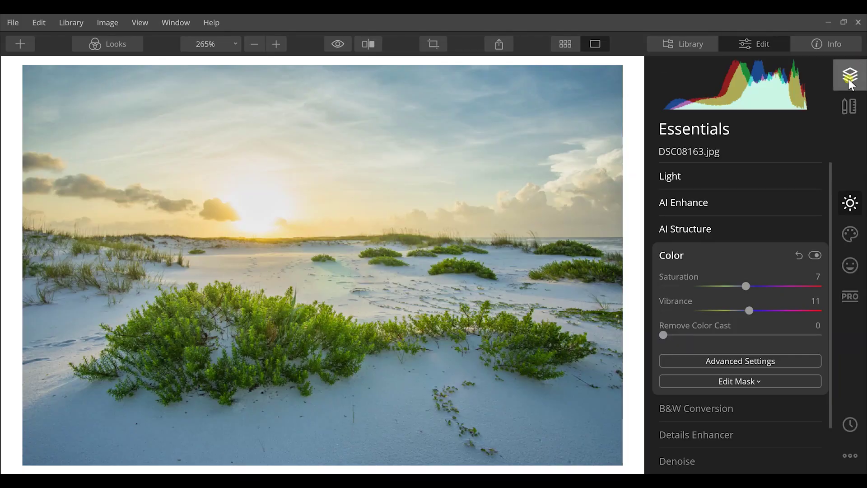
# Add a new adjustment layer above the DSC08163.jpg base layer
pyautogui.click(851, 82)
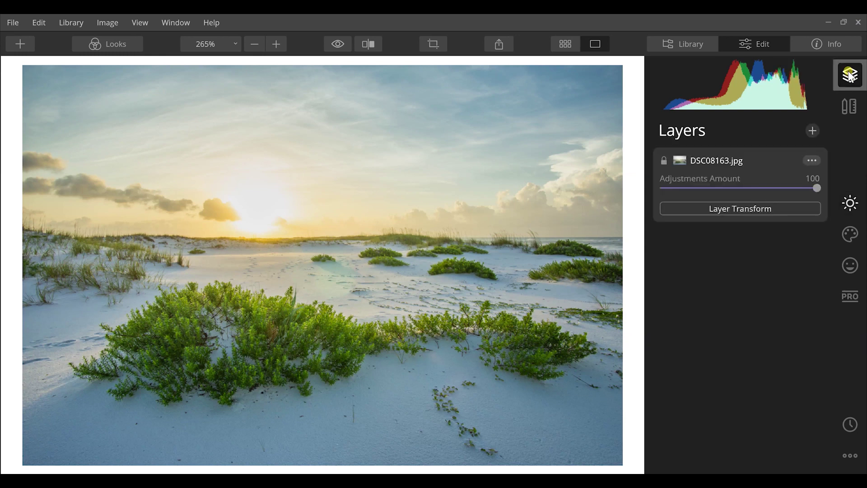
pyautogui.click(812, 131)
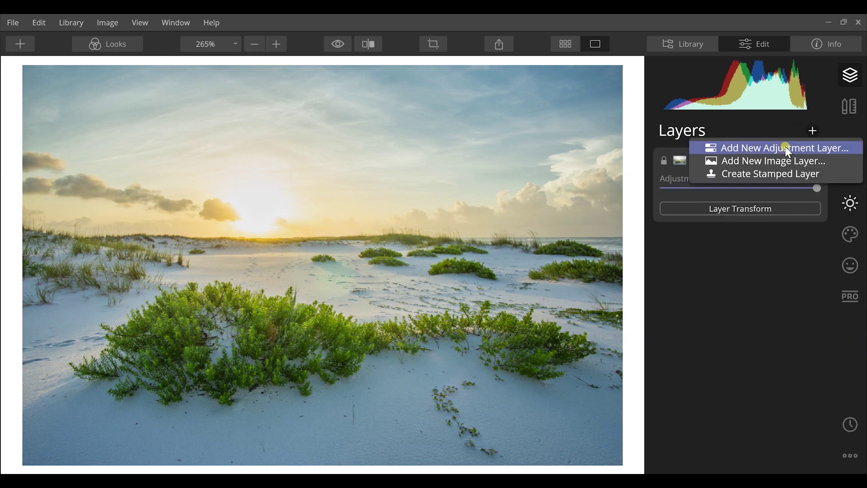
pyautogui.press('Escape')
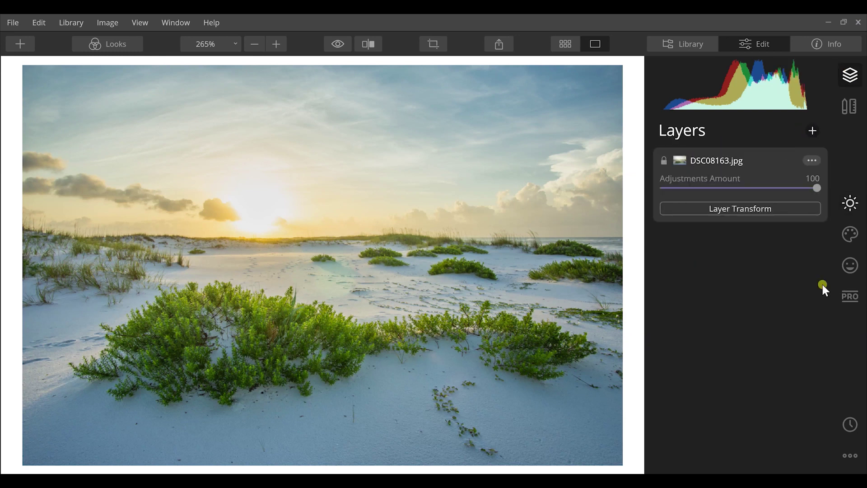
pyautogui.click(856, 234)
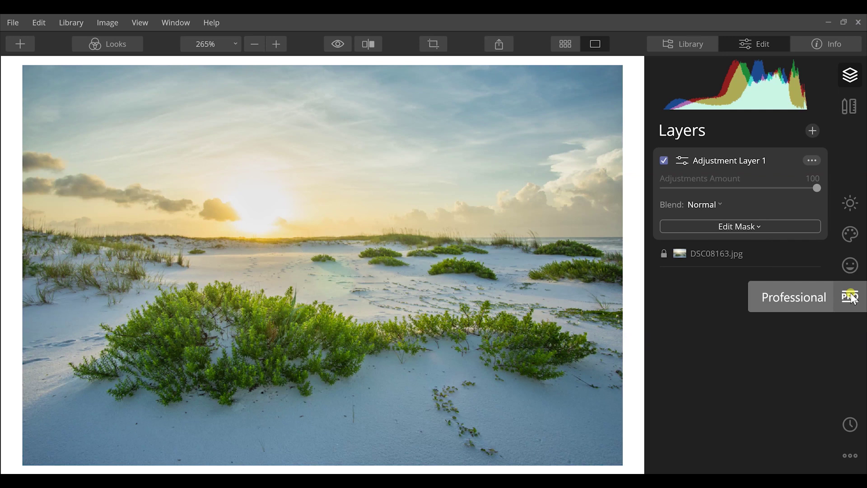
# Apply the Creative Mystical filter to the adjustment layer with Amount at 15
pyautogui.click(850, 244)
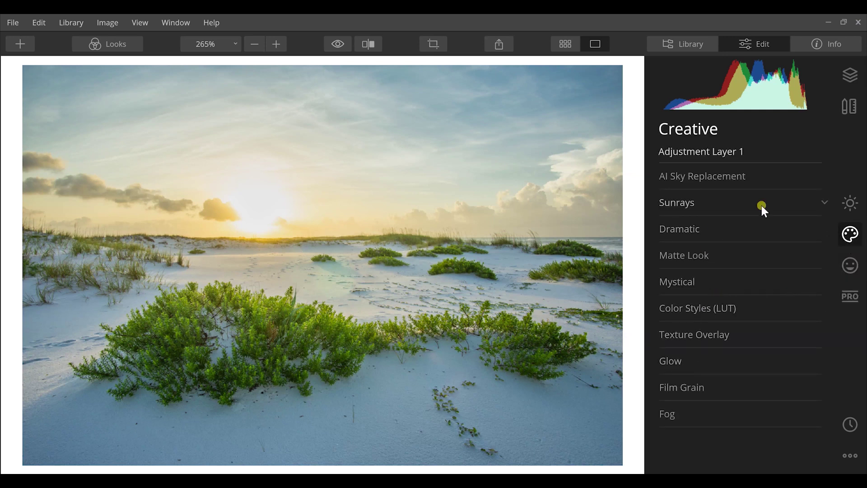
pyautogui.click(677, 284)
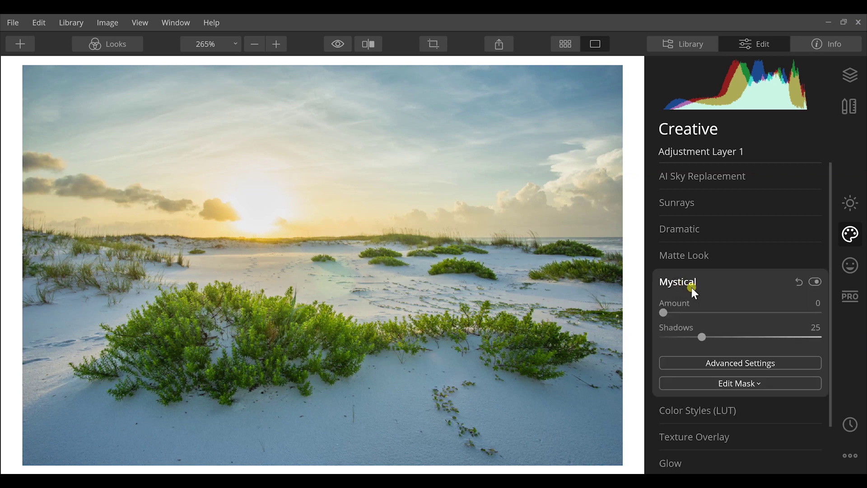
pyautogui.moveTo(660, 311); pyautogui.dragTo(684, 312)
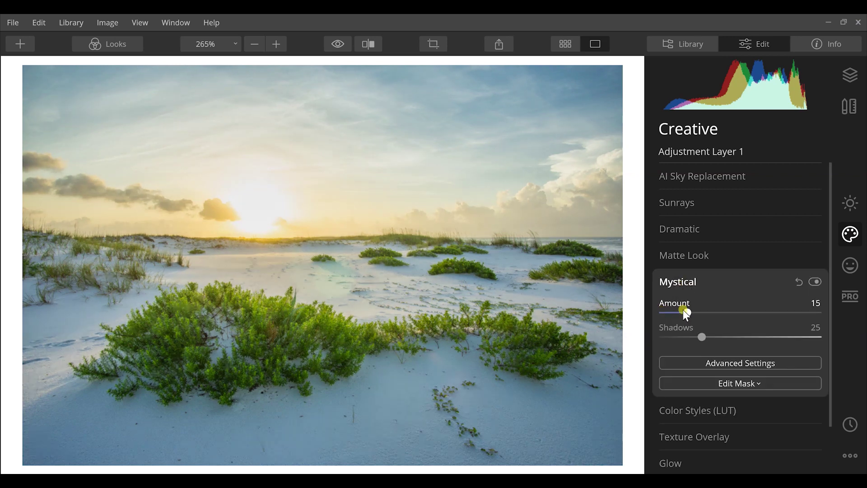
pyautogui.click(676, 282)
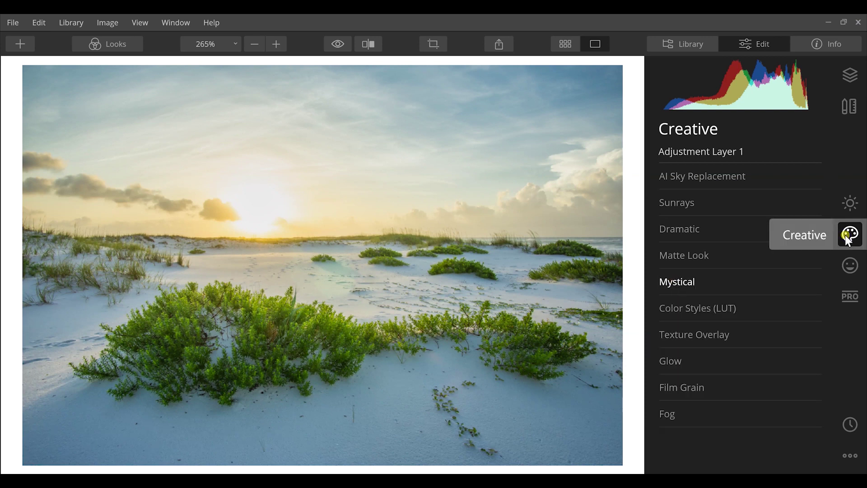
# Apply an Adjustable Gradient to the top of the image with Exposure -28, Contrast 14, Highlights -14 and Warmth 15
pyautogui.click(851, 296)
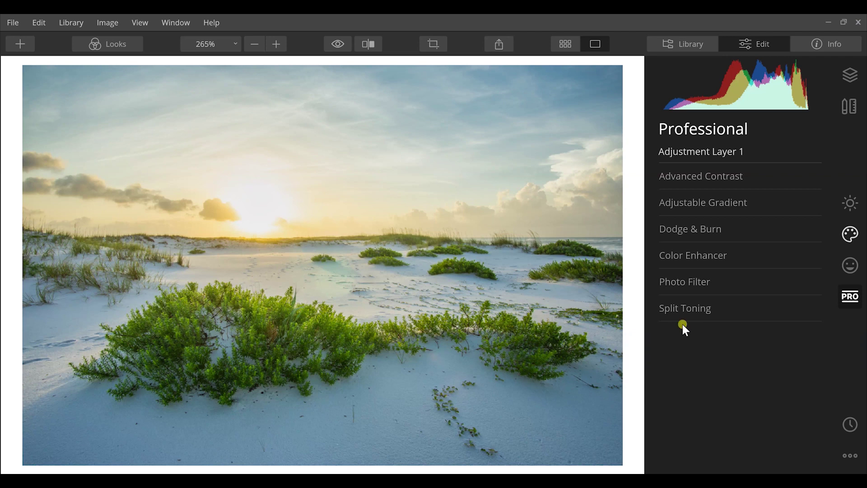
pyautogui.click(711, 205)
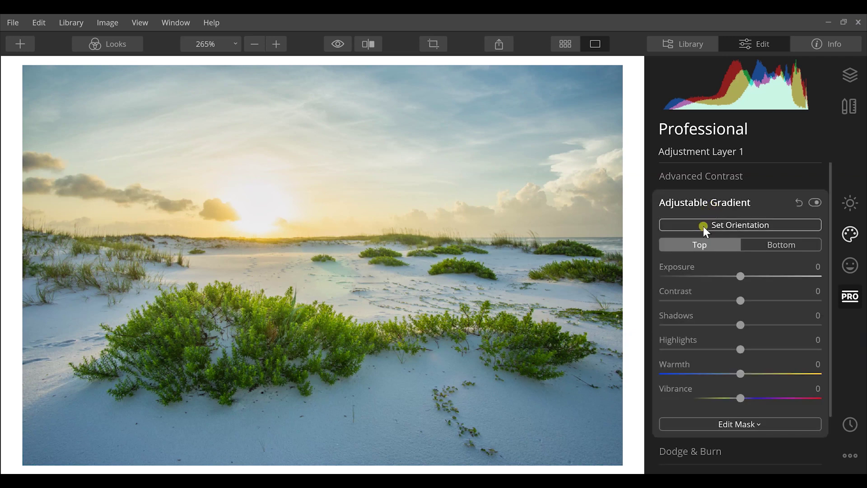
pyautogui.moveTo(740, 276); pyautogui.dragTo(718, 277)
pyautogui.moveTo(741, 302); pyautogui.dragTo(752, 300)
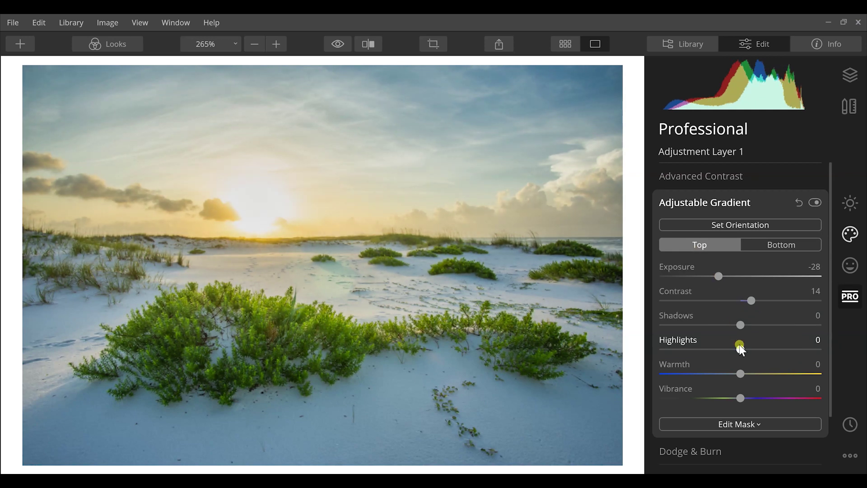
pyautogui.moveTo(732, 351); pyautogui.dragTo(751, 375)
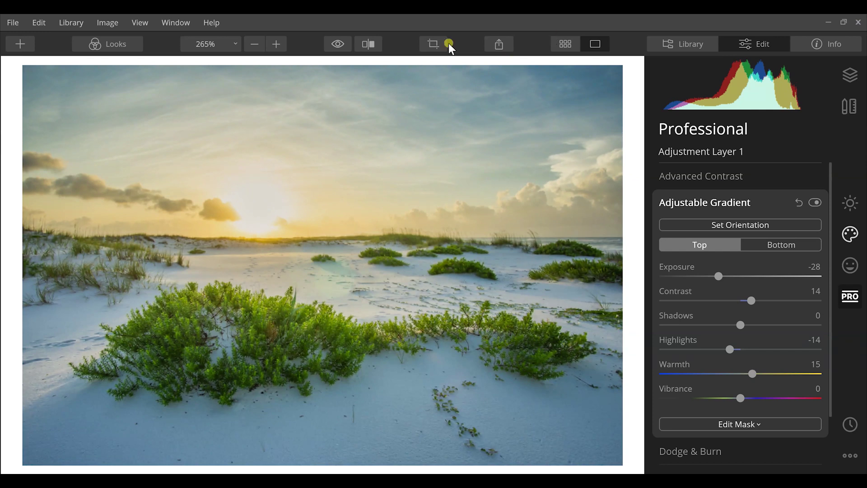
# Compare the original and edited photo by sweeping the before/after divider across the image
pyautogui.click(371, 44)
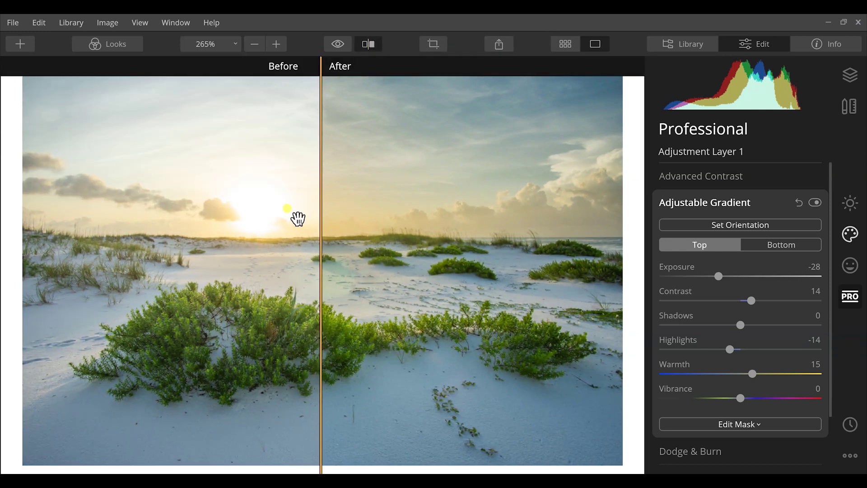
pyautogui.moveTo(625, 231); pyautogui.dragTo(586, 205)
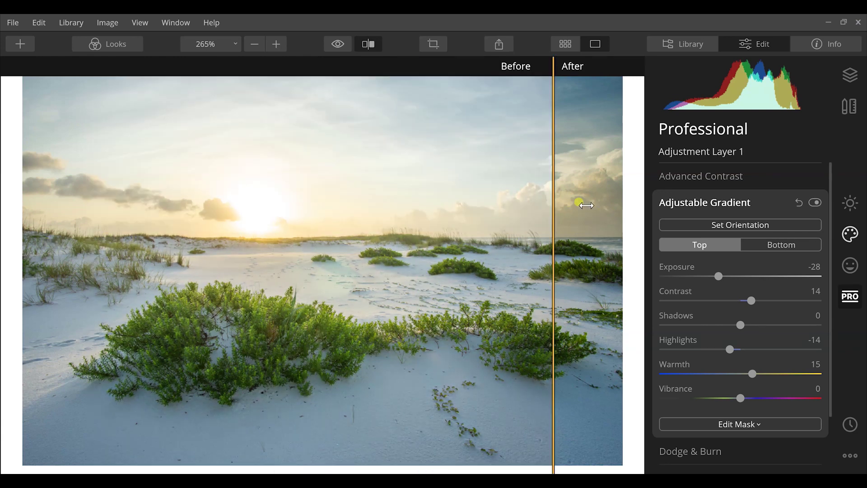
pyautogui.moveTo(410, 221); pyautogui.dragTo(88, 226)
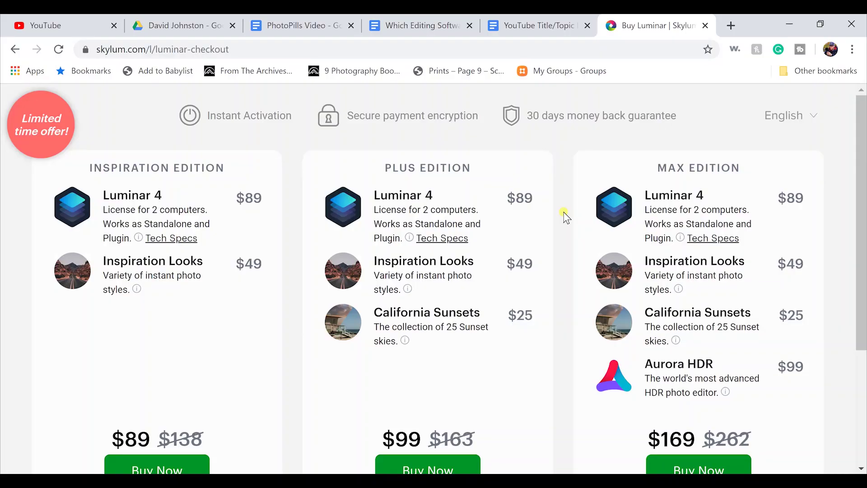
pyautogui.scroll(-1, 193, 310)
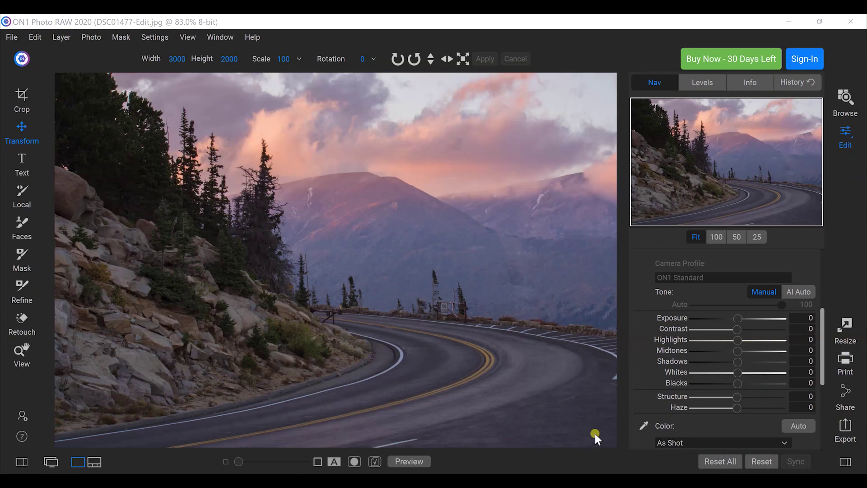
pyautogui.click(338, 298)
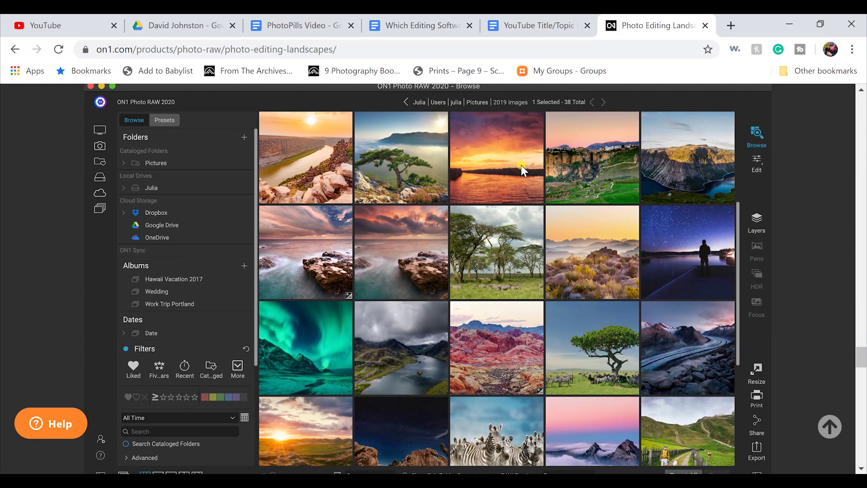
# Browse the sample photos on the ON1 landscape editing page and raise the Opacity of the canal sunset example to preview its effect
pyautogui.scroll(-5, 521, 164)
pyautogui.scroll(20, 521, 165)
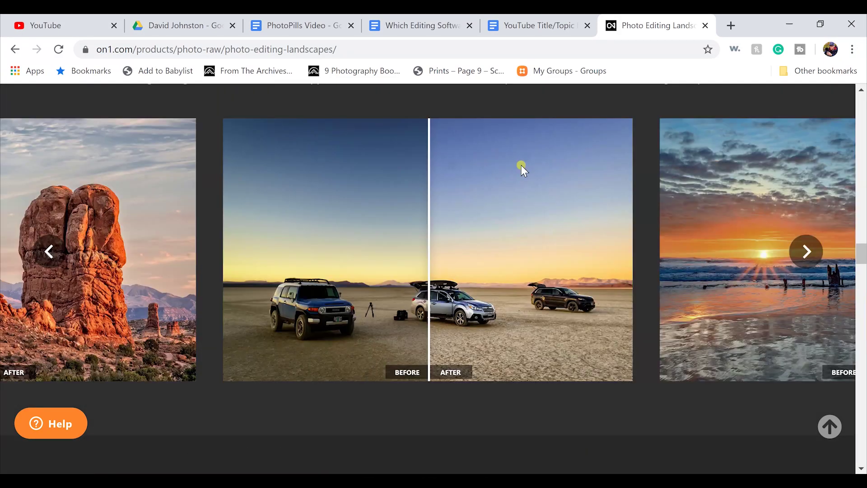
pyautogui.scroll(20, 521, 165)
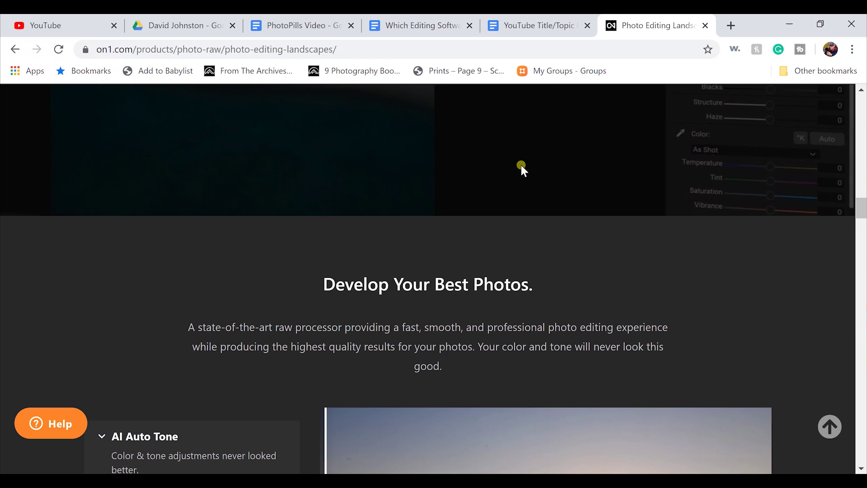
pyautogui.scroll(15, 521, 166)
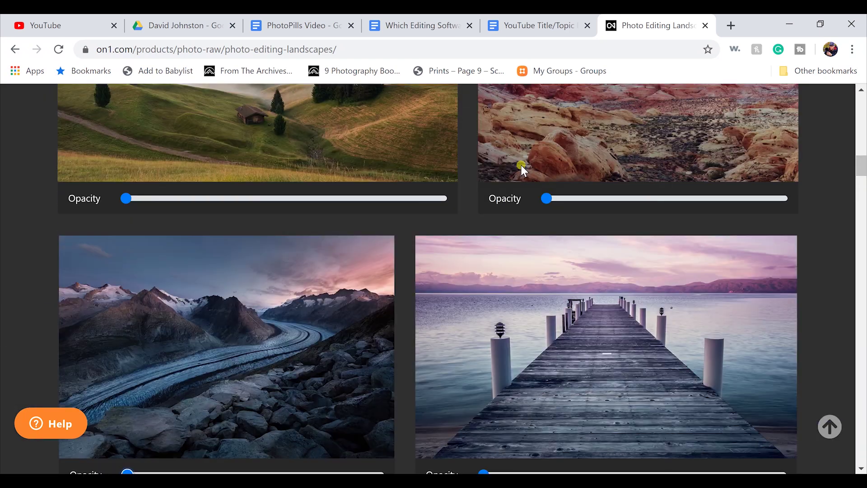
pyautogui.scroll(7, 521, 165)
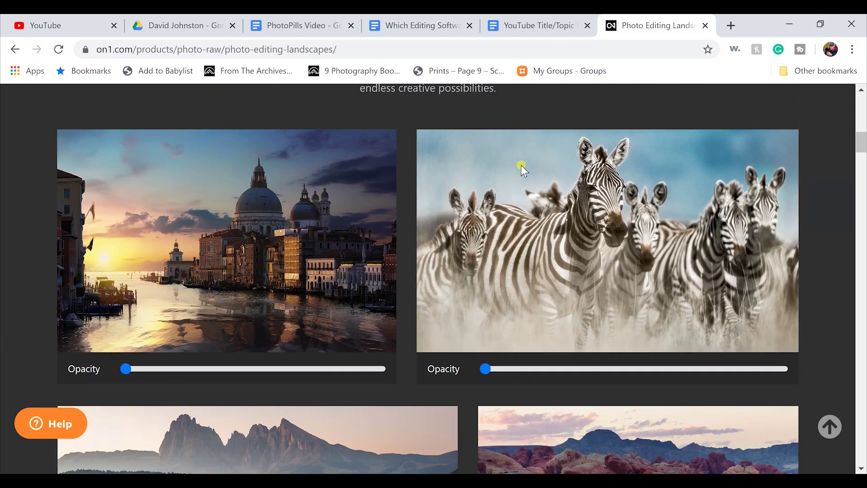
pyautogui.scroll(-1, 492, 169)
pyautogui.moveTo(121, 337); pyautogui.dragTo(334, 336)
# Examine the remaining Opacity examples and the develop and HDR feature sections of the landscape editing page
pyautogui.scroll(-3, 334, 305)
pyautogui.scroll(-20, 334, 305)
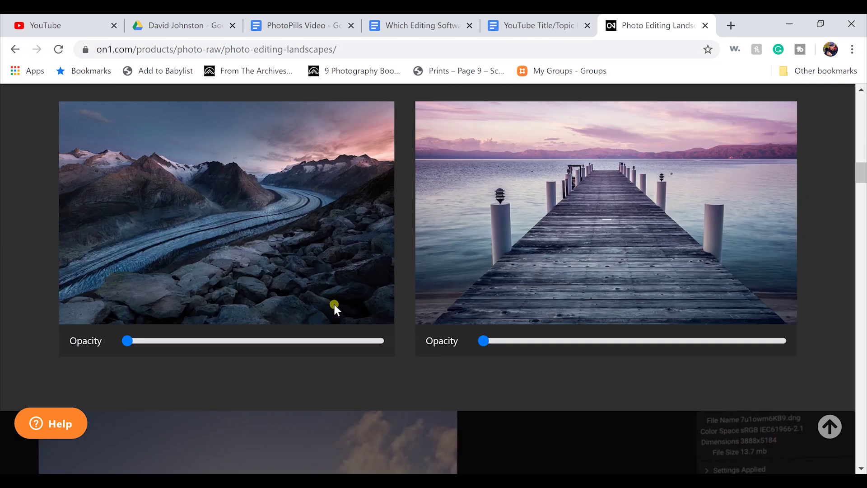
pyautogui.scroll(-5, 334, 304)
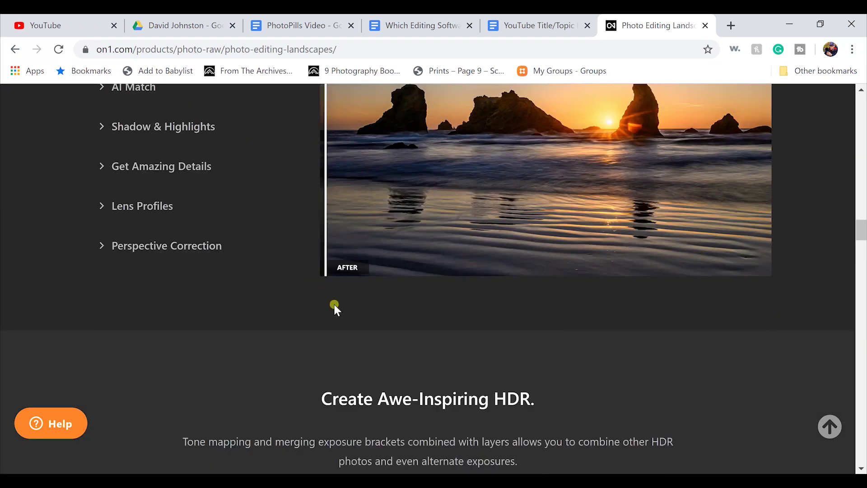
pyautogui.scroll(4, 334, 304)
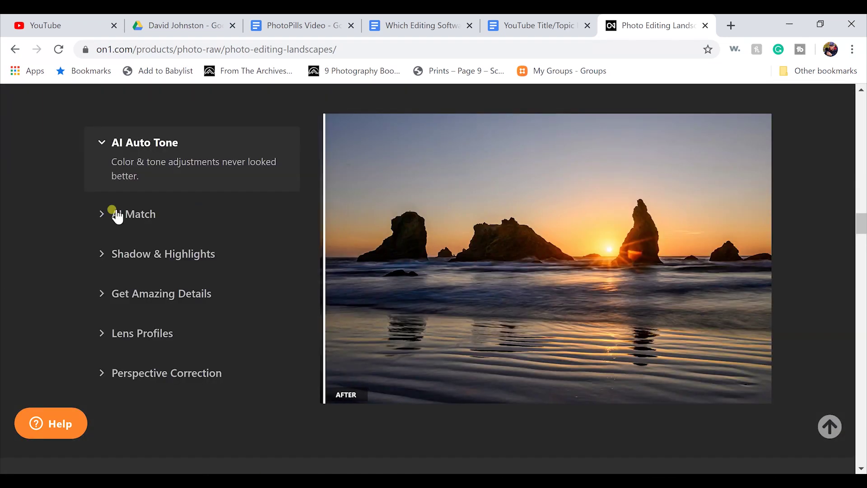
pyautogui.scroll(-12, 357, 324)
pyautogui.scroll(-10, 357, 325)
pyautogui.scroll(1, 358, 326)
pyautogui.scroll(2, 357, 325)
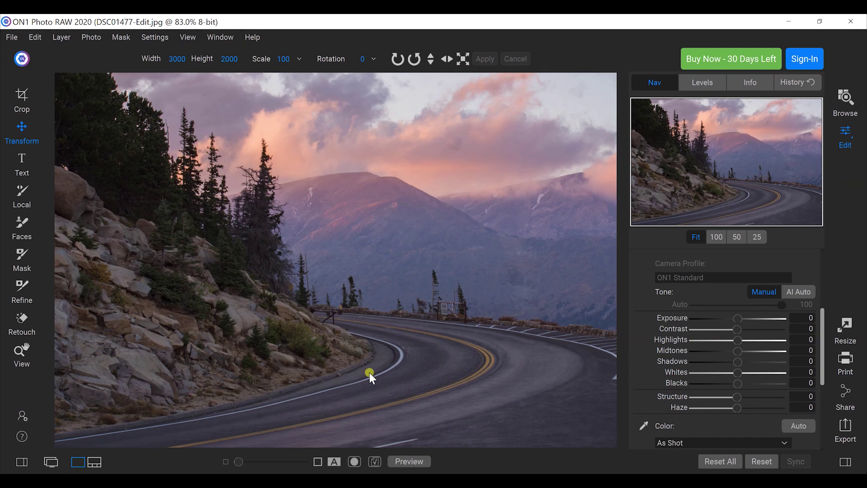
# In ON1 Photo RAW 2020, set the mountain road photo's Exposure to 0.45, Contrast to 19, Highlights to -58 and Midtones to 12
pyautogui.click(479, 195)
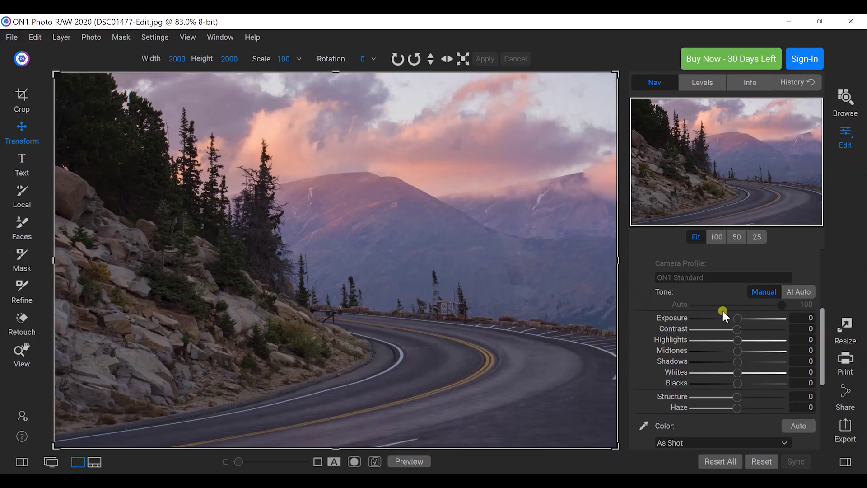
pyautogui.moveTo(736, 320); pyautogui.dragTo(746, 320)
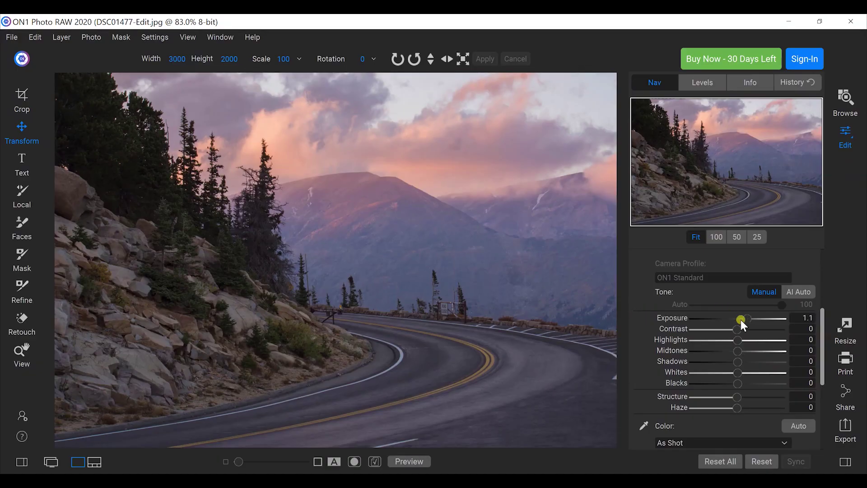
pyautogui.moveTo(740, 328); pyautogui.dragTo(745, 329)
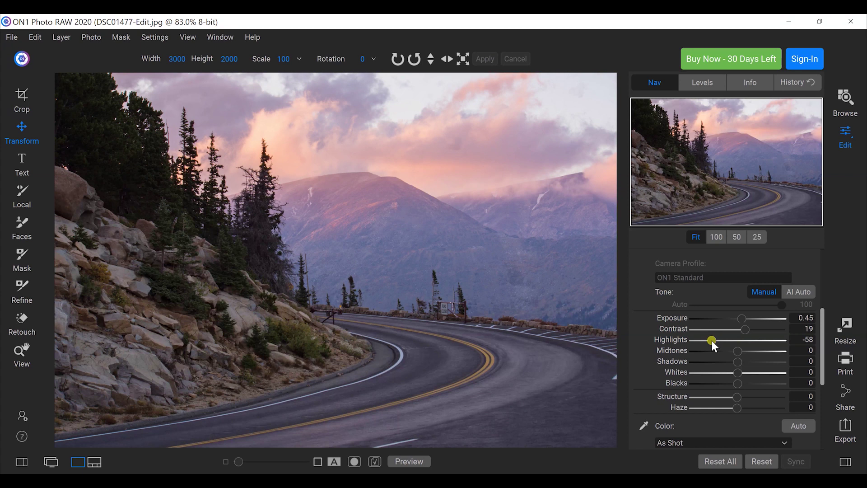
pyautogui.moveTo(740, 353); pyautogui.dragTo(736, 349)
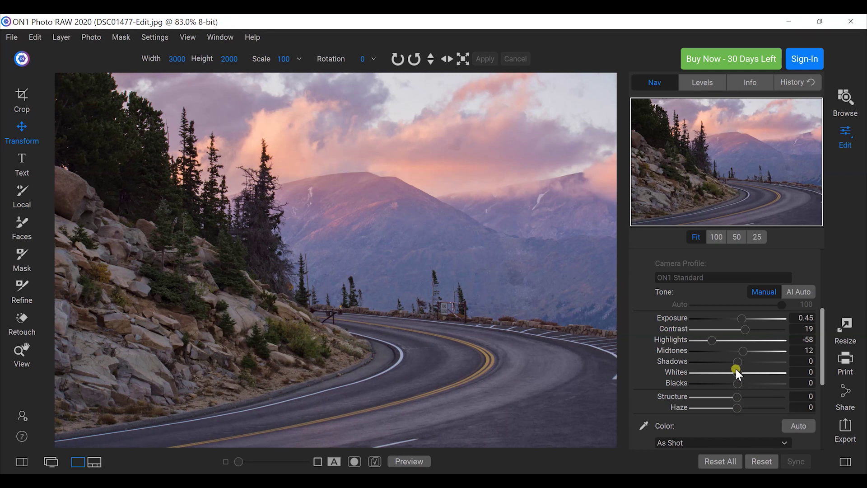
# Set the mountain road photo's color Saturation to 18
pyautogui.scroll(-3, 740, 365)
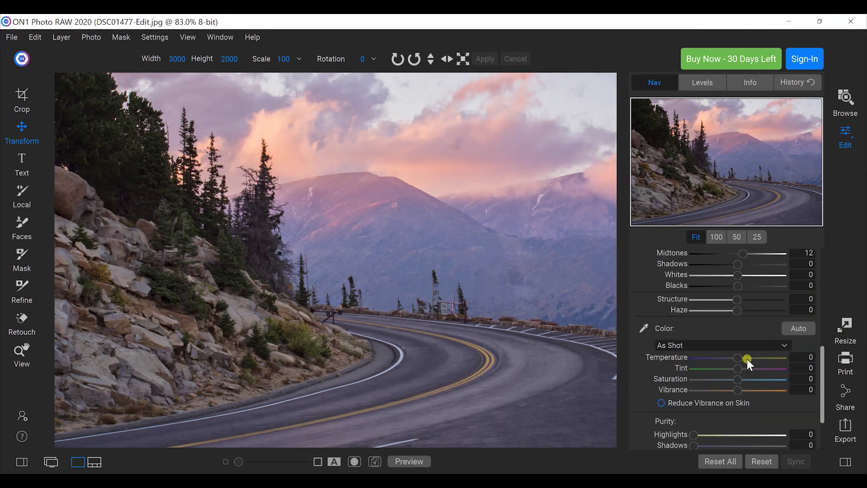
pyautogui.moveTo(738, 377); pyautogui.dragTo(745, 377)
pyautogui.click(213, 166)
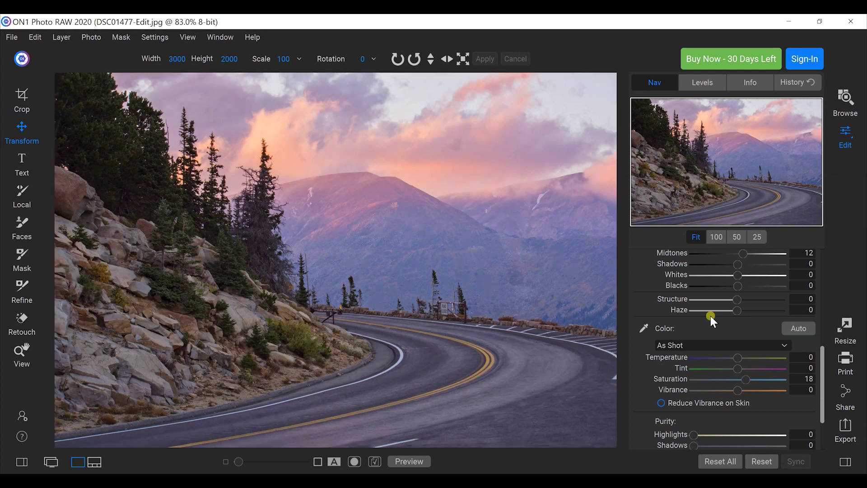
# Try to add a new layer to the DSC01477-Edit.jpg photo as a layered photo
pyautogui.scroll(8, 711, 316)
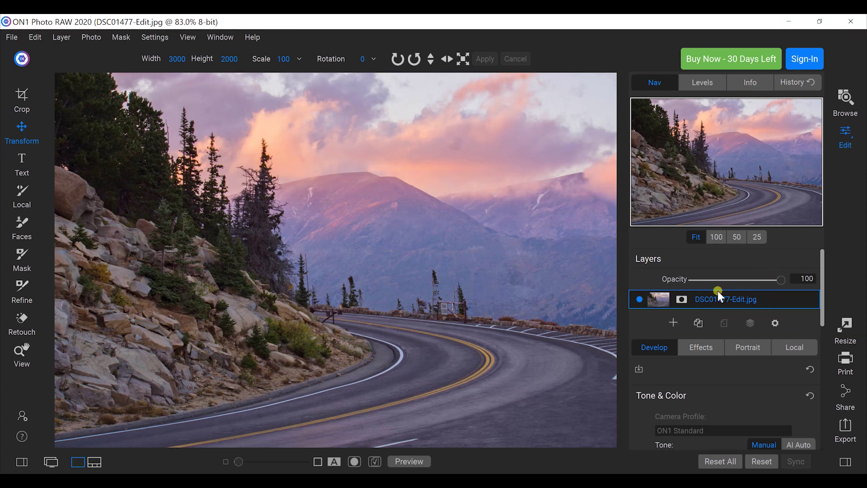
pyautogui.click(672, 329)
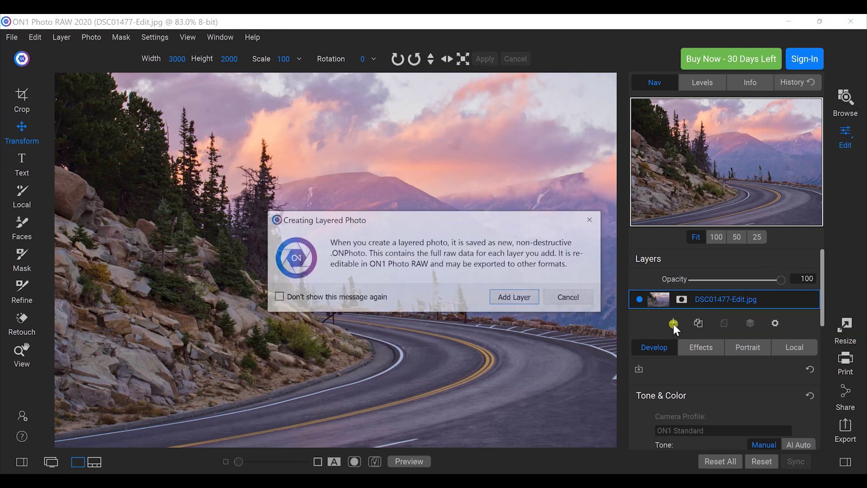
pyautogui.click(515, 297)
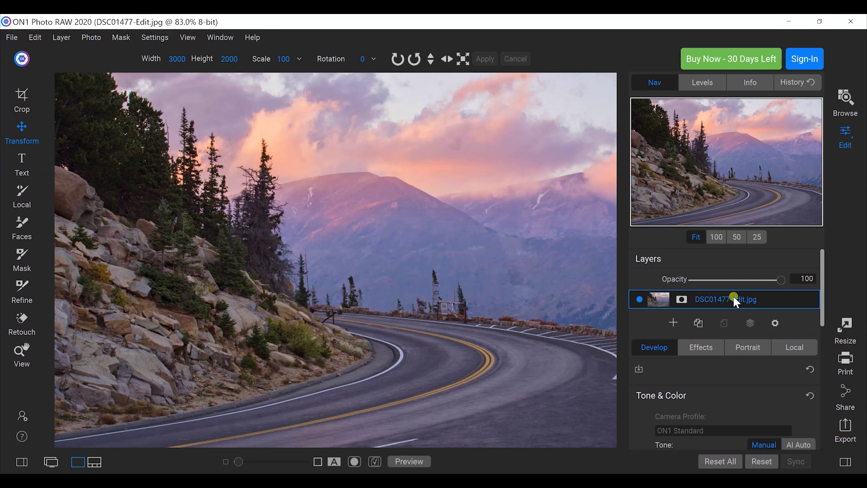
# Activate the masking brush for the DSC01477-Edit.jpg layer
pyautogui.click(28, 294)
pyautogui.click(26, 259)
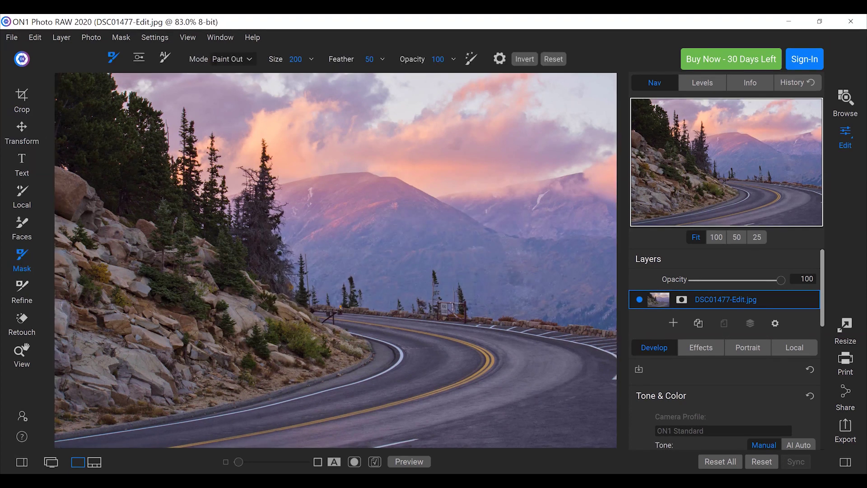